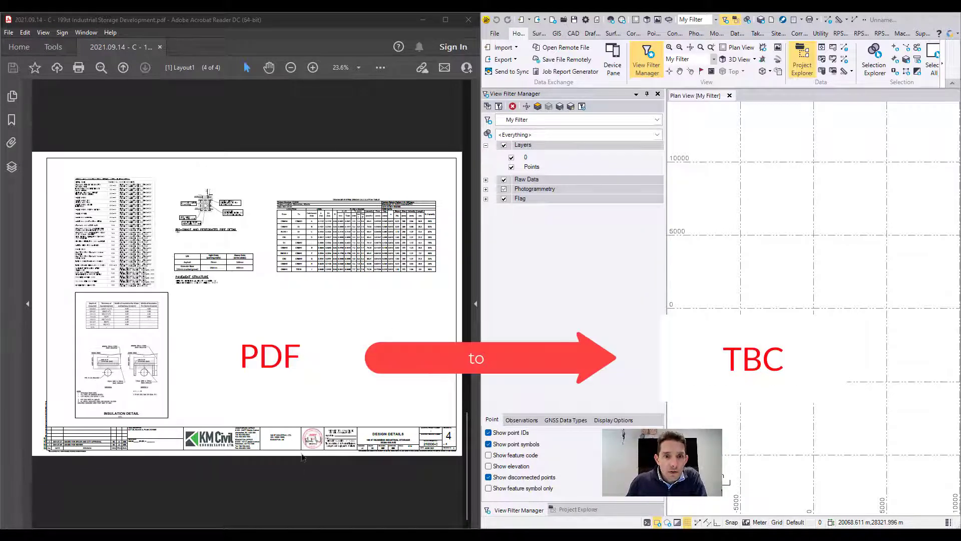
scroll(252, 179, up, 3)
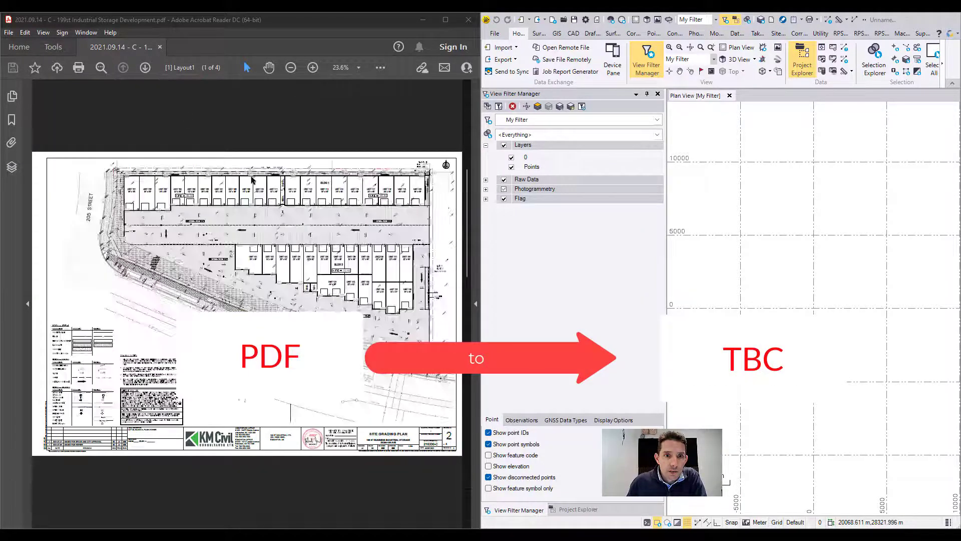
scroll(253, 178, up, 3)
scroll(253, 179, down, 3)
scroll(252, 179, up, 5)
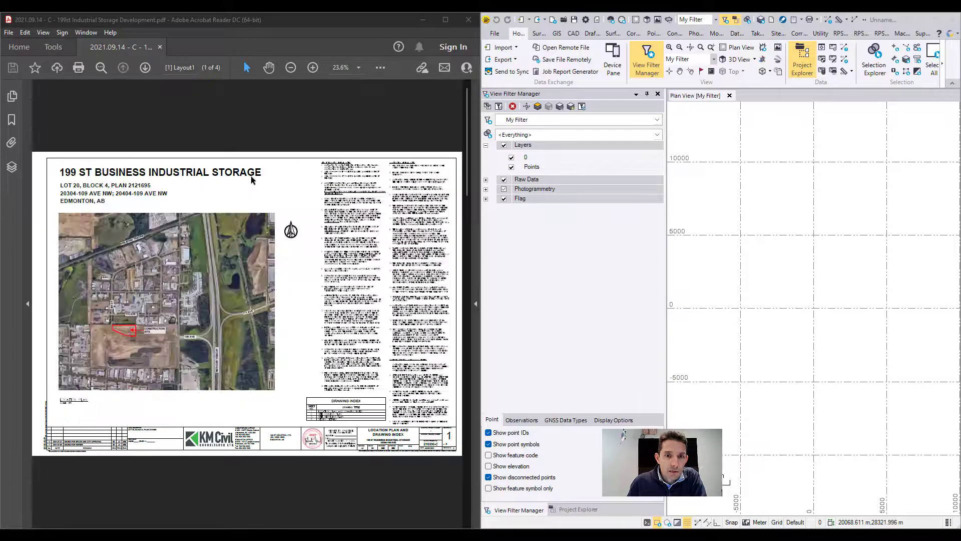
scroll(253, 173, down, 3)
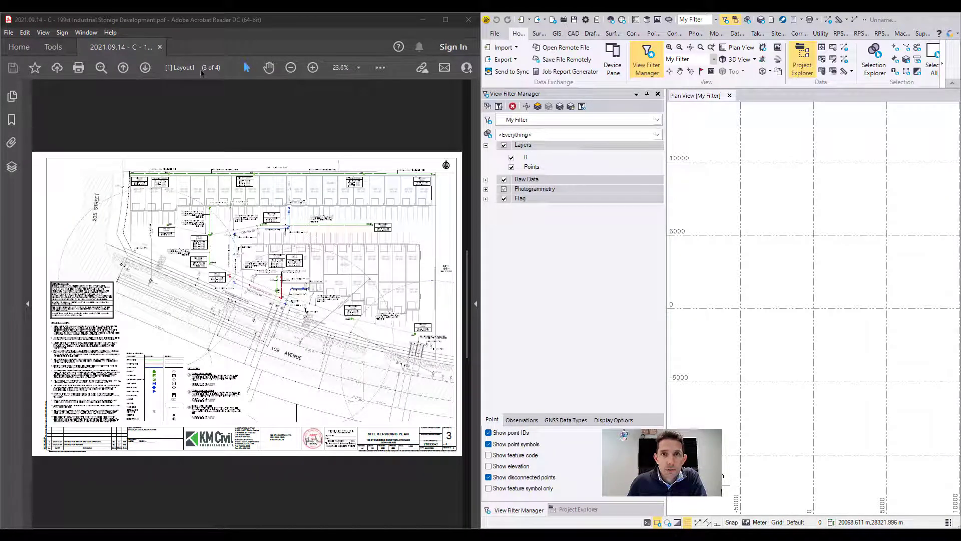
- Minimize Acrobat and drop the industrial storage development PDF from the desktop into the plan view
click(422, 19)
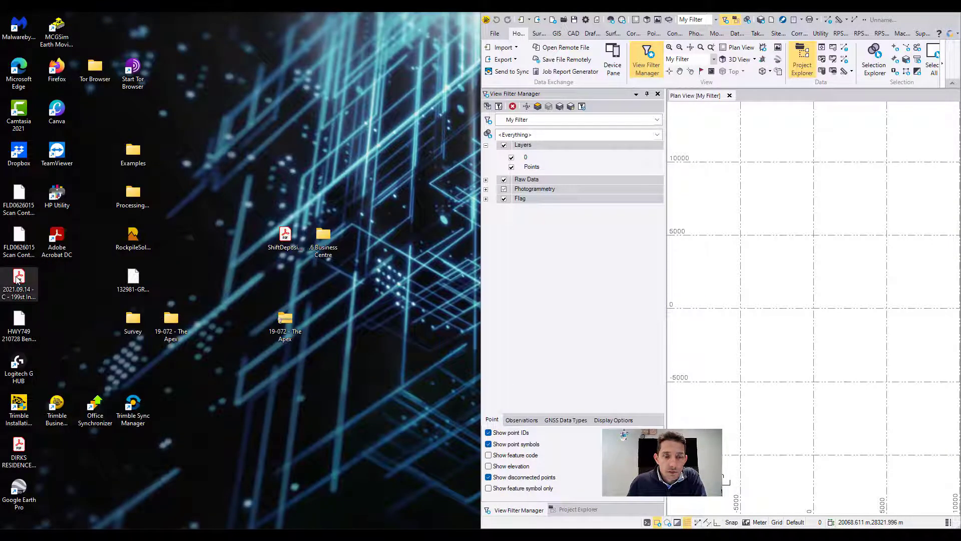
mouse_move(21, 287)
mouse_down()
mouse_move(310, 140)
mouse_move(777, 206)
mouse_up()
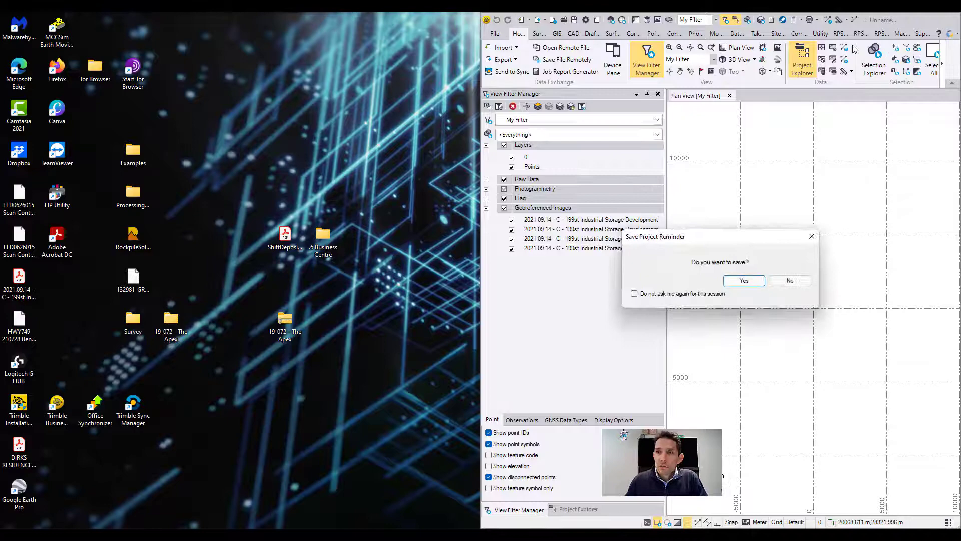
- Decline the save reminder and widen the View Filter Manager to show full page-image names
click(791, 280)
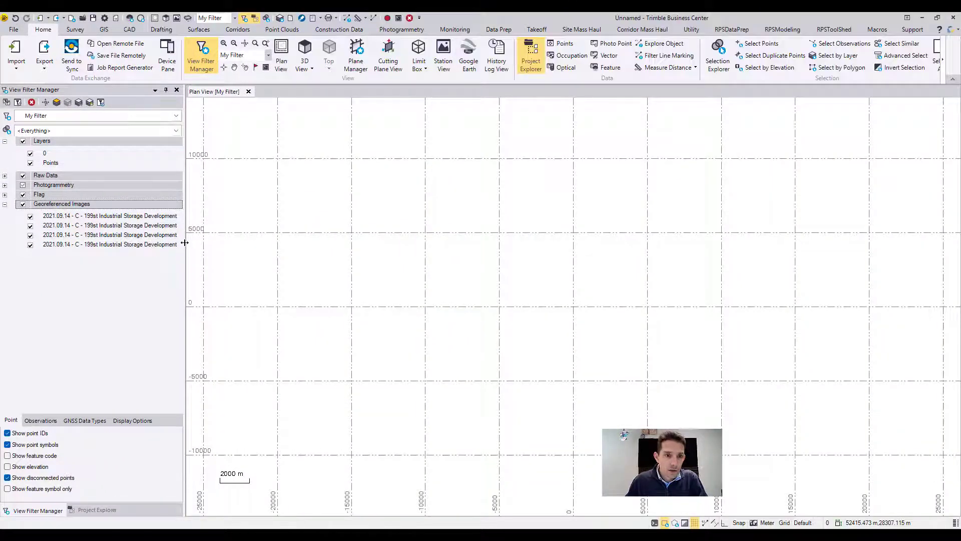
drag(186, 243, 430, 243)
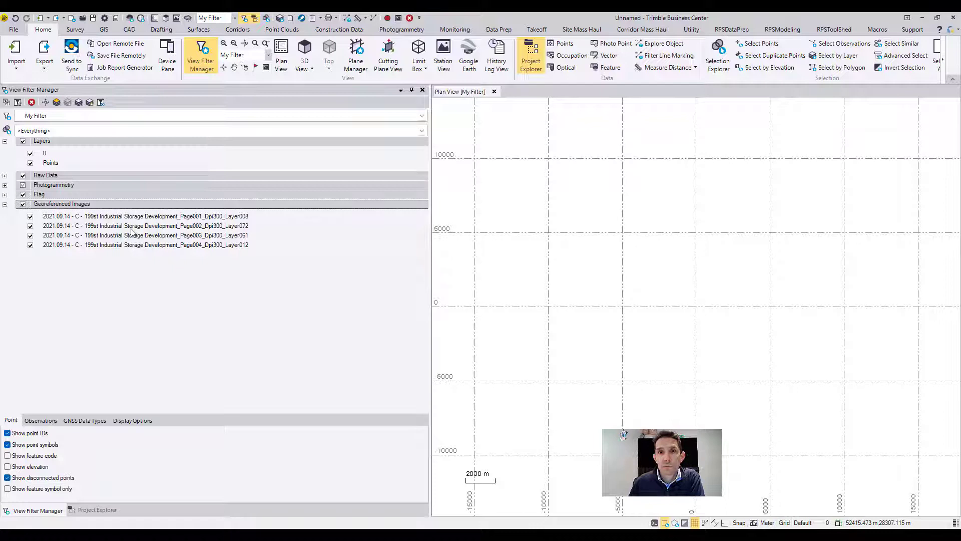
- Create a new project from <Blank Template>, discarding changes to the previous project
click(16, 29)
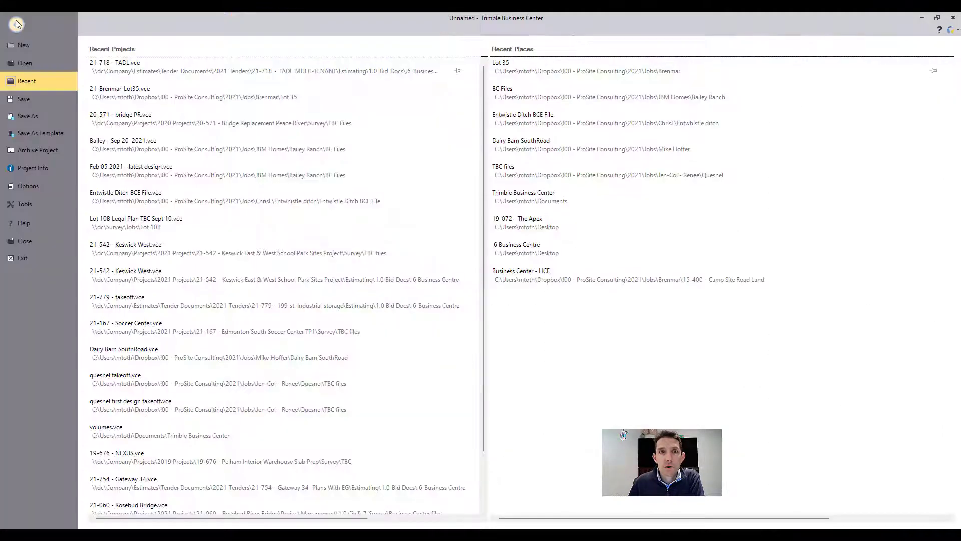
click(31, 44)
click(151, 107)
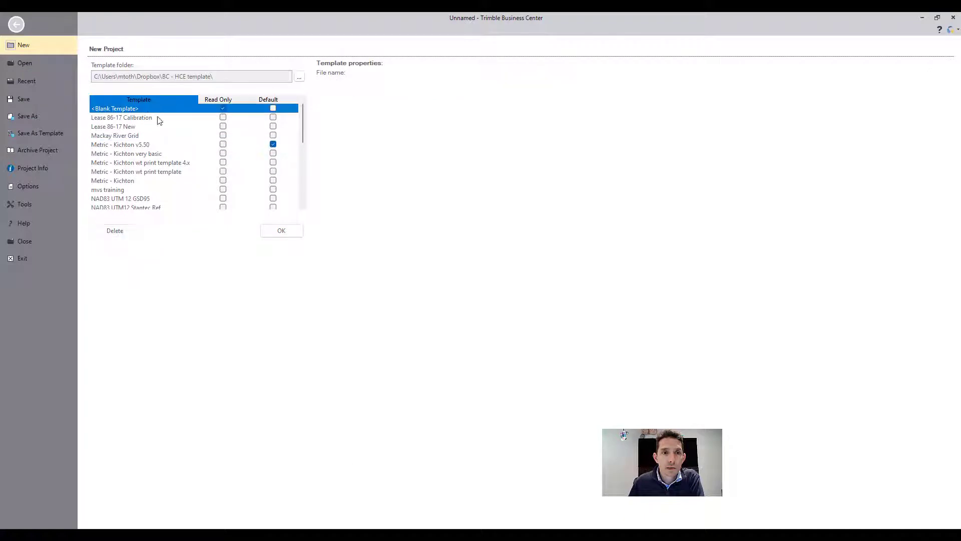
click(281, 230)
click(530, 288)
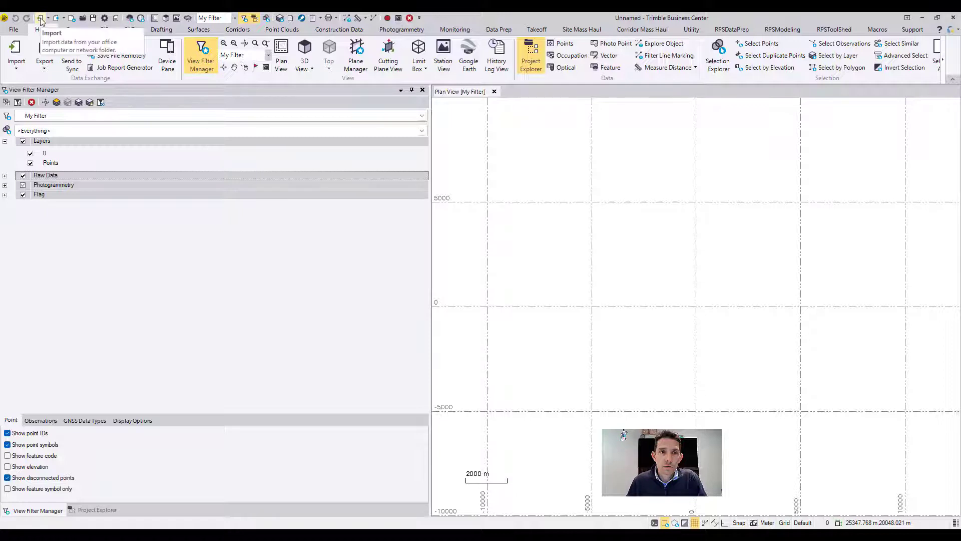
- Open the Import pane from the Home ribbon, showing the Desktop folder files
click(17, 53)
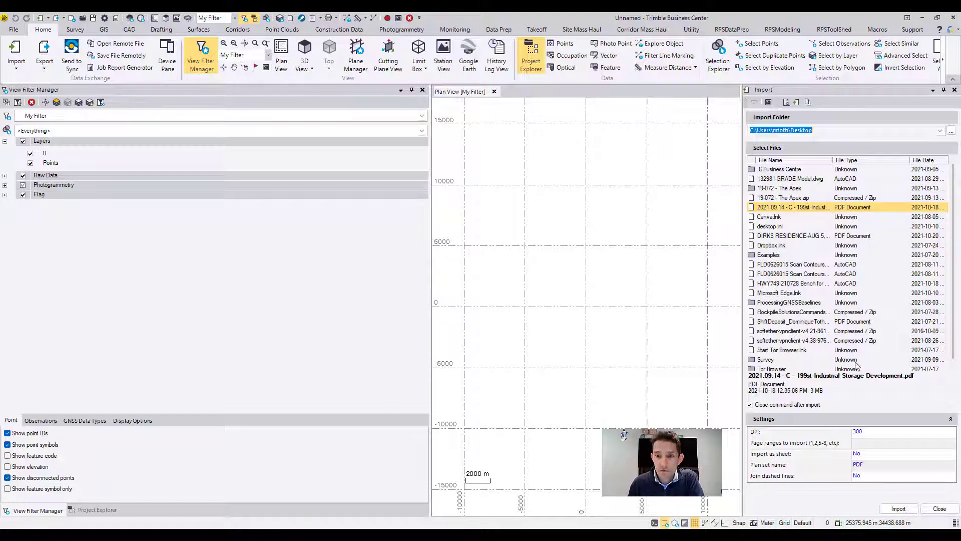
scroll(853, 278, down, 1)
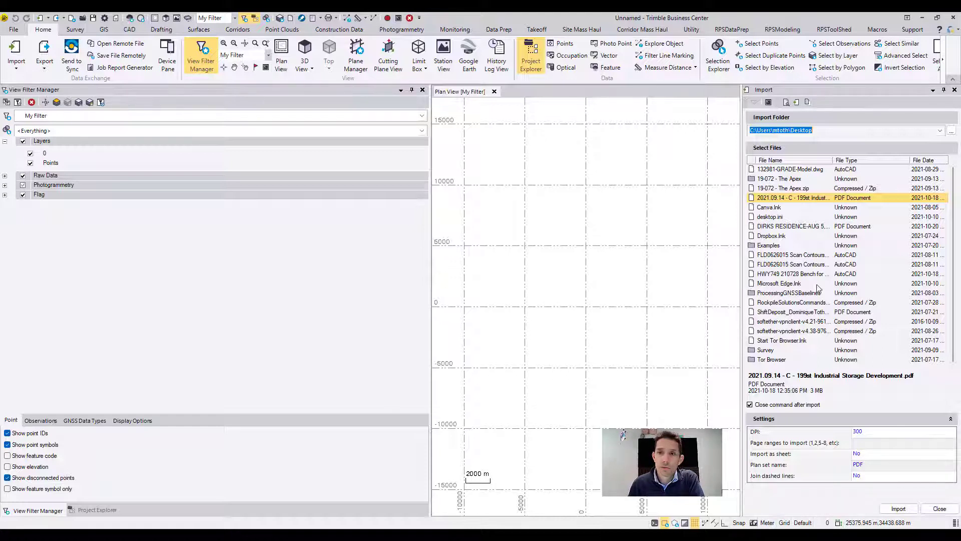
- Select the industrial storage development PDF and reveal its 150/300/600 DPI options
click(767, 202)
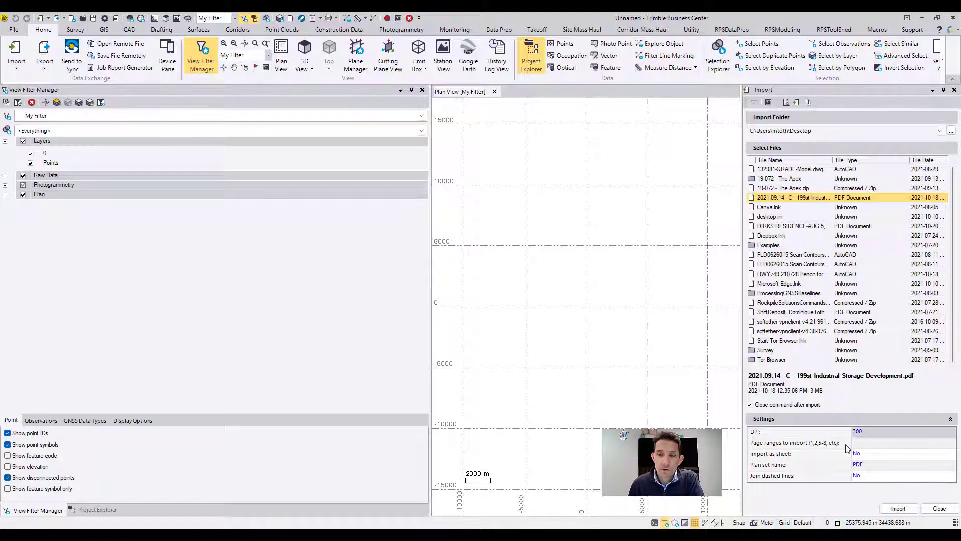
click(869, 432)
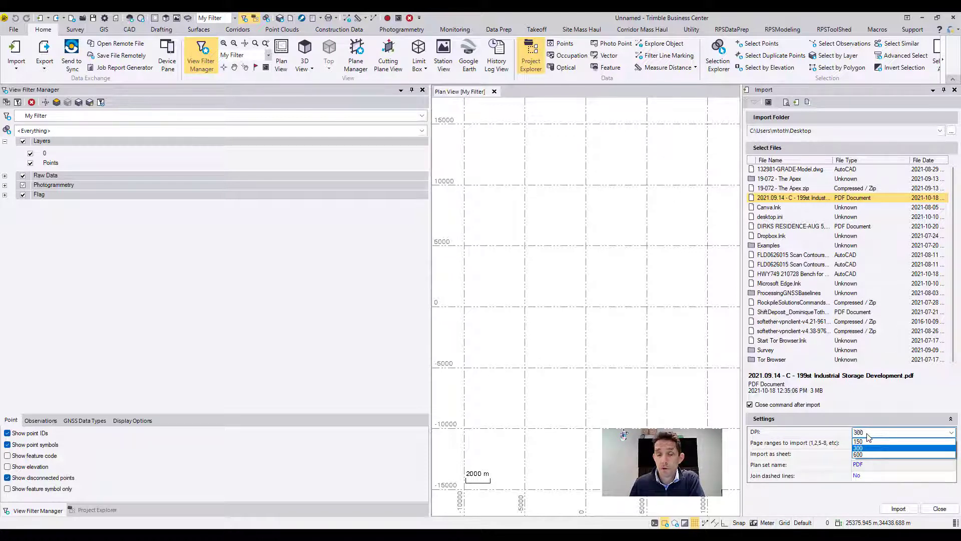
- Keep 300 DPI and enter page range 3 for the PDF import
click(867, 436)
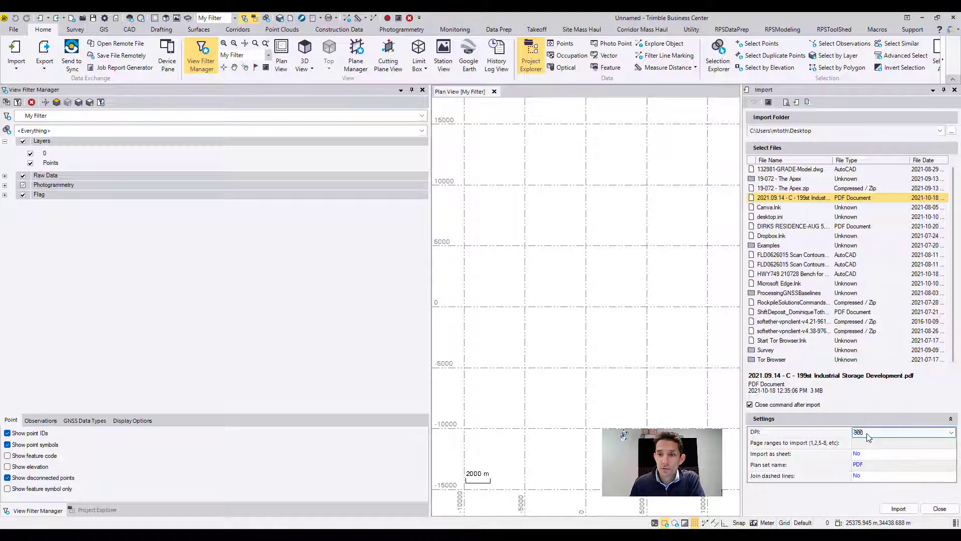
click(888, 493)
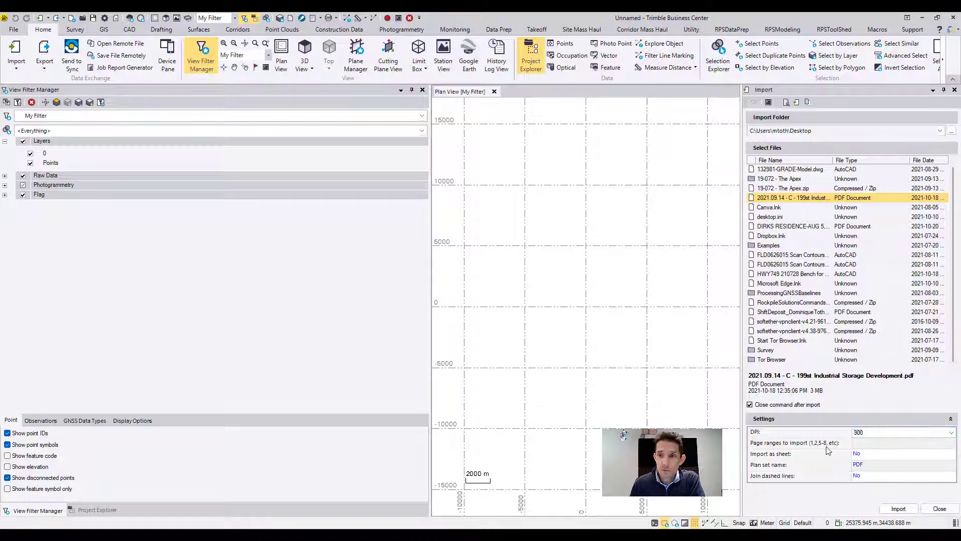
click(866, 444)
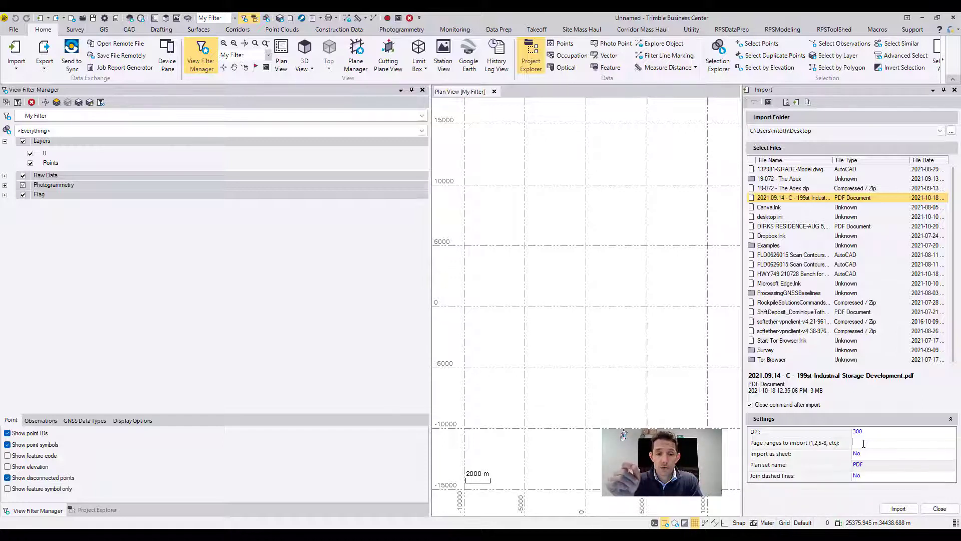
text(3)
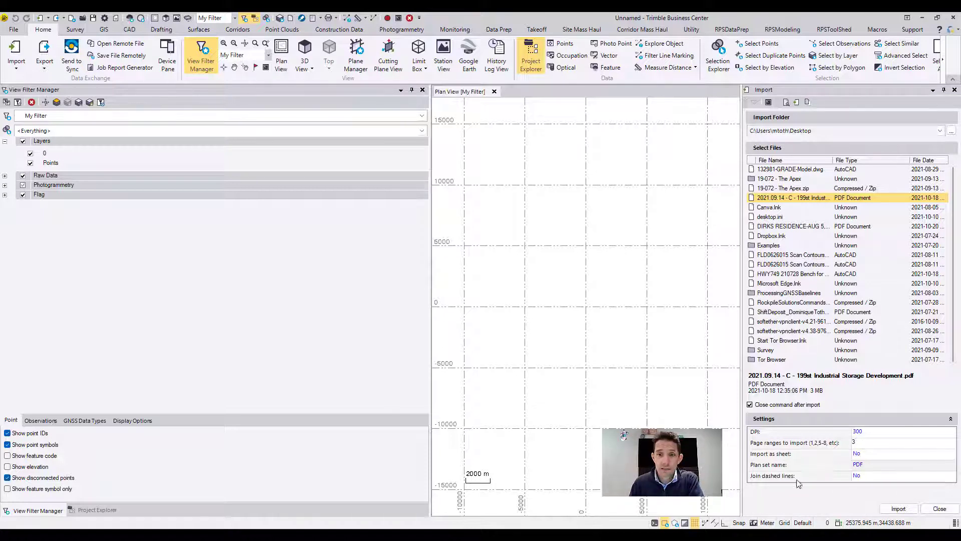
- Run the import so page 3 at 300 DPI is added as a georeferenced image
click(899, 508)
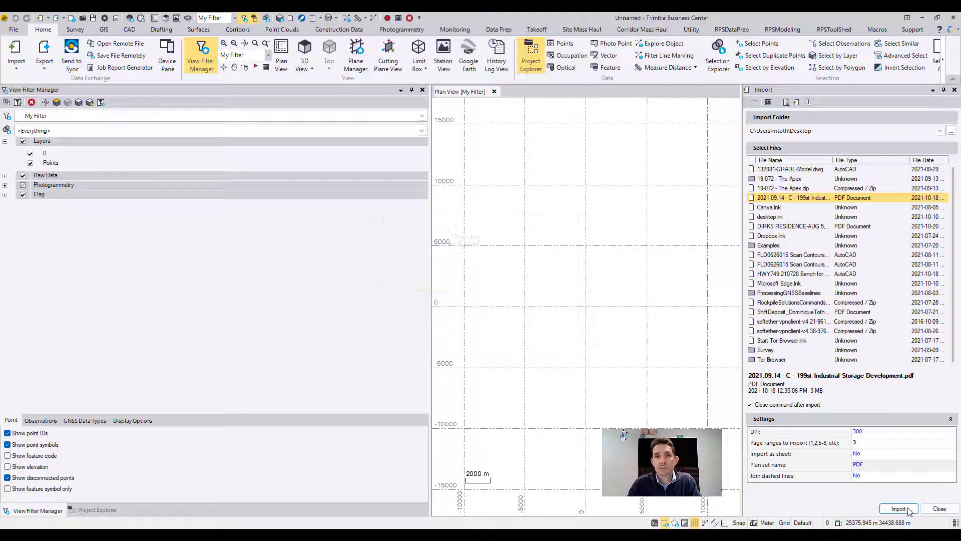
click(899, 509)
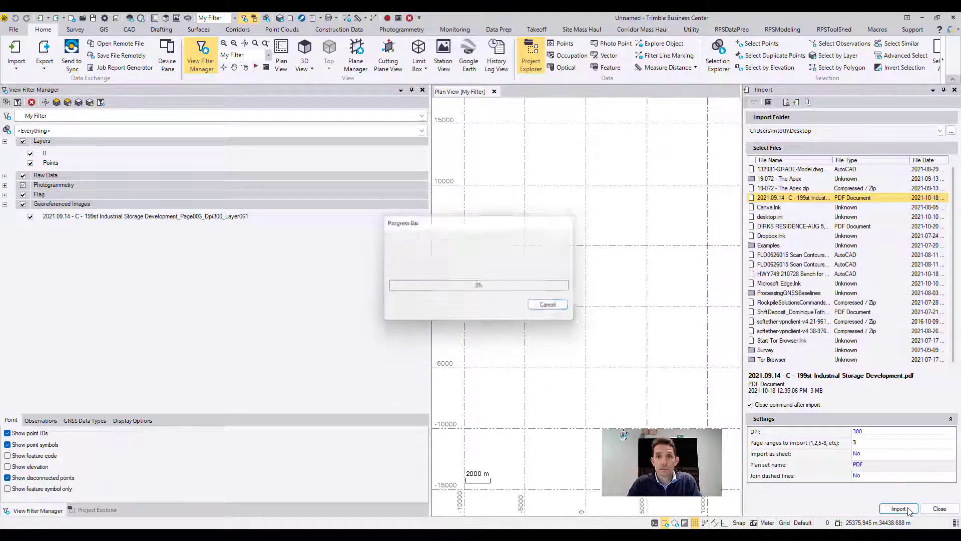